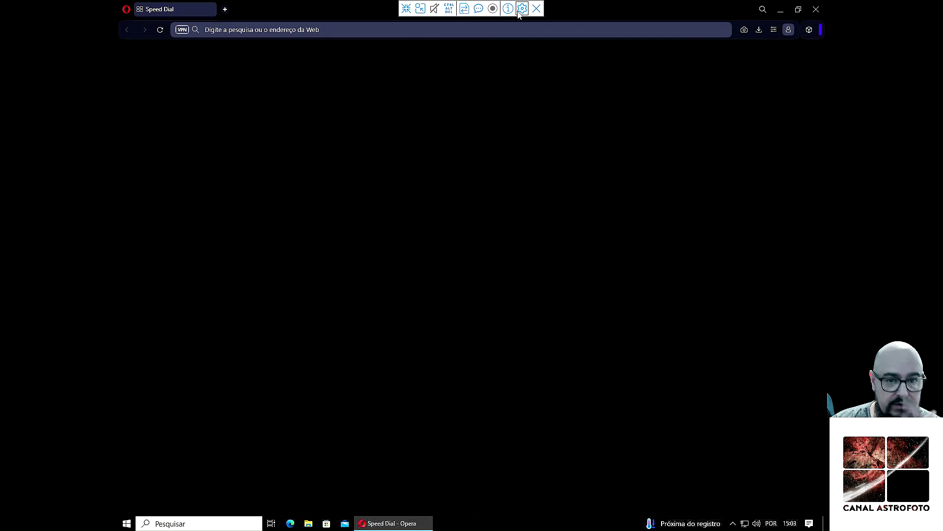
# Step: Adjust the remote connection's properties in VNC Viewer
pyautogui.click(522, 8)
pyautogui.click(493, 168)
pyautogui.click(481, 186)
pyautogui.click(521, 408)
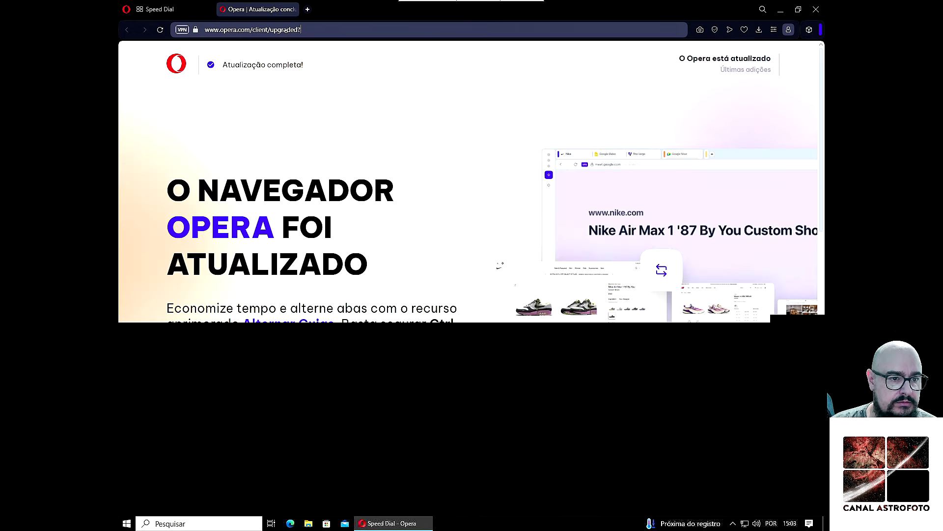
# Step: Open speedtest.net in the remote computer's browser
pyautogui.click(313, 31)
pyautogui.hotkey('ctrl', 'a')
pyautogui.press('Escape')
pyautogui.write('speed')
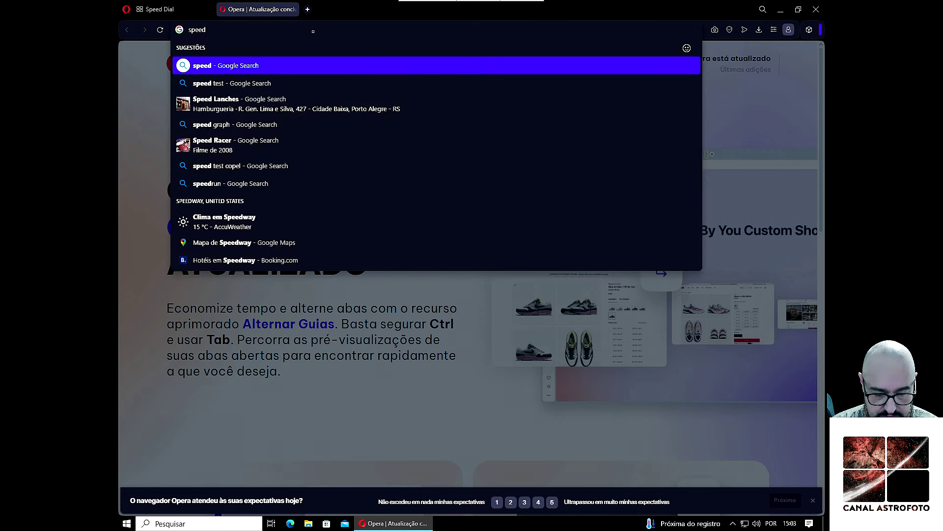
pyautogui.write('test.net')
pyautogui.press('Return')
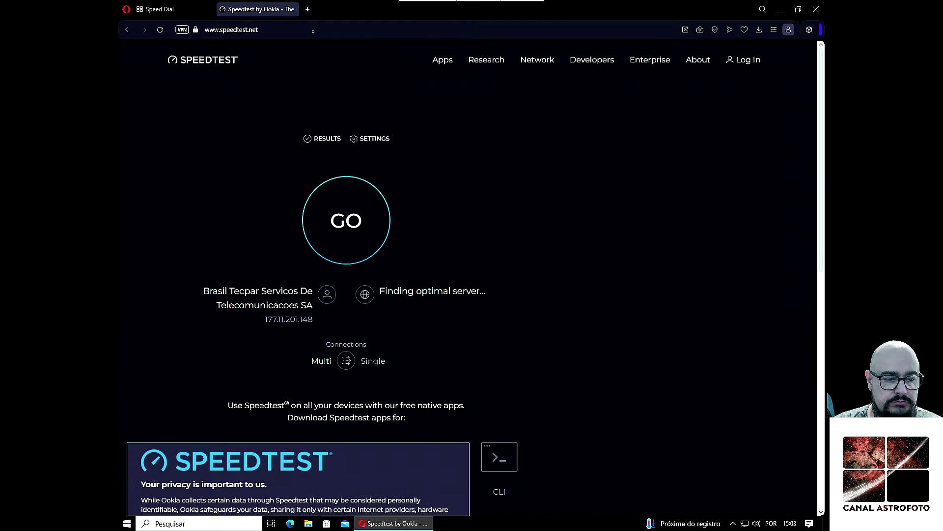
# Step: Accept the privacy notice, run the speed test with location access blocked, and dismiss the 50 billion tests announcement
pyautogui.click(424, 499)
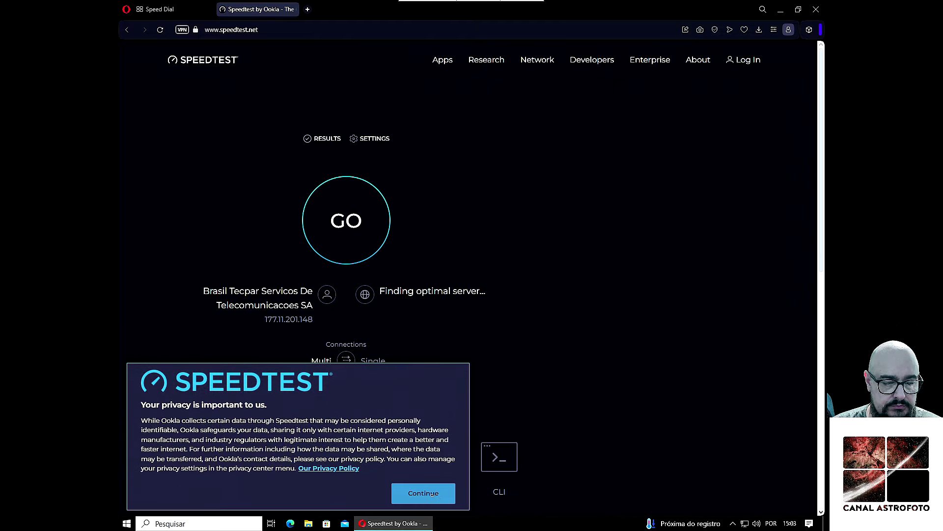
pyautogui.click(369, 220)
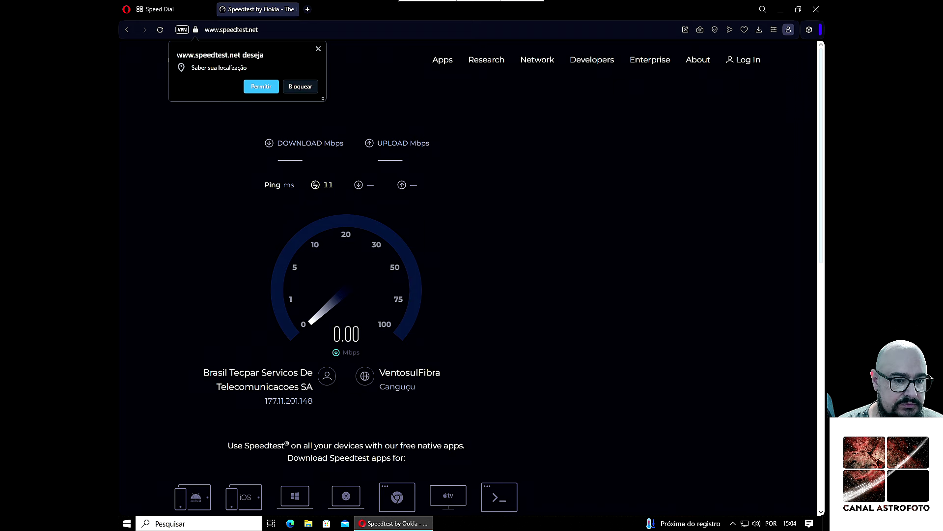
pyautogui.click(301, 87)
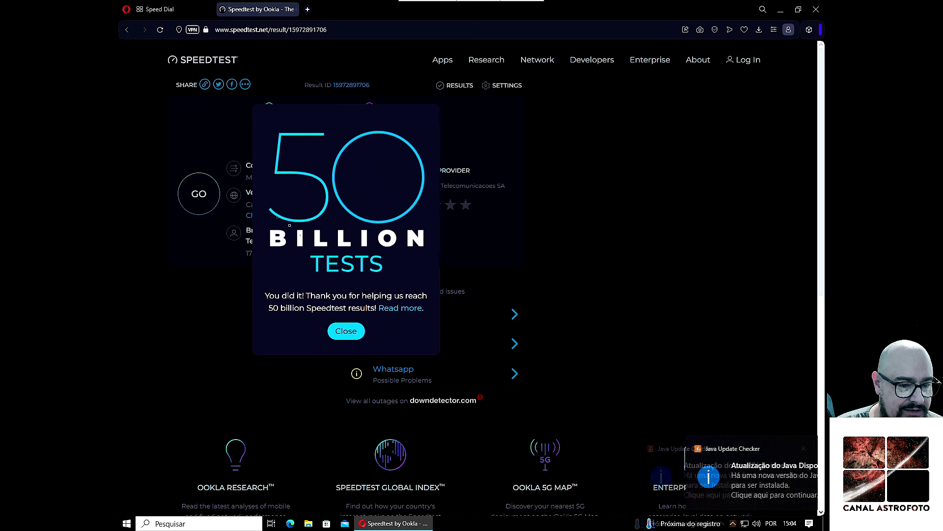
pyautogui.press('Return')
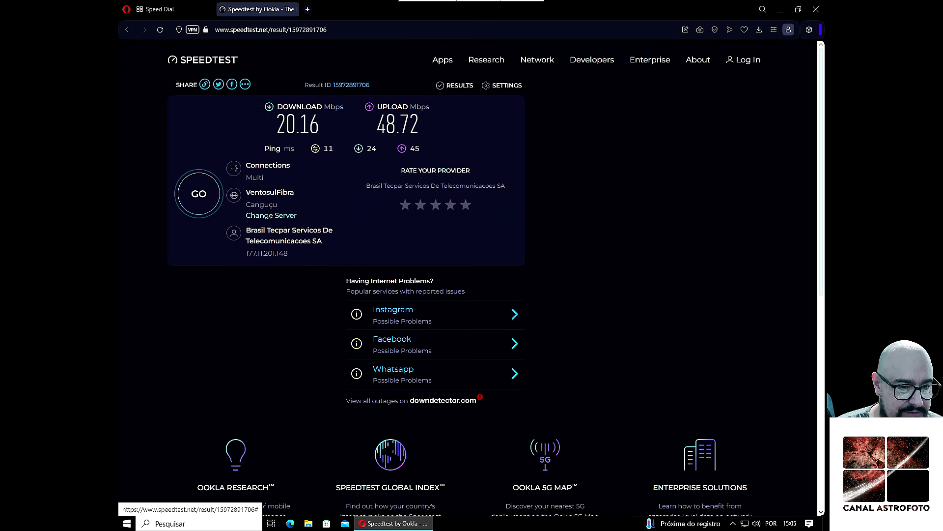
# Step: Rerun the speed test on the Amigo Internet server in Feliz and on the Internet Prati server in Estância Velha
pyautogui.click(269, 216)
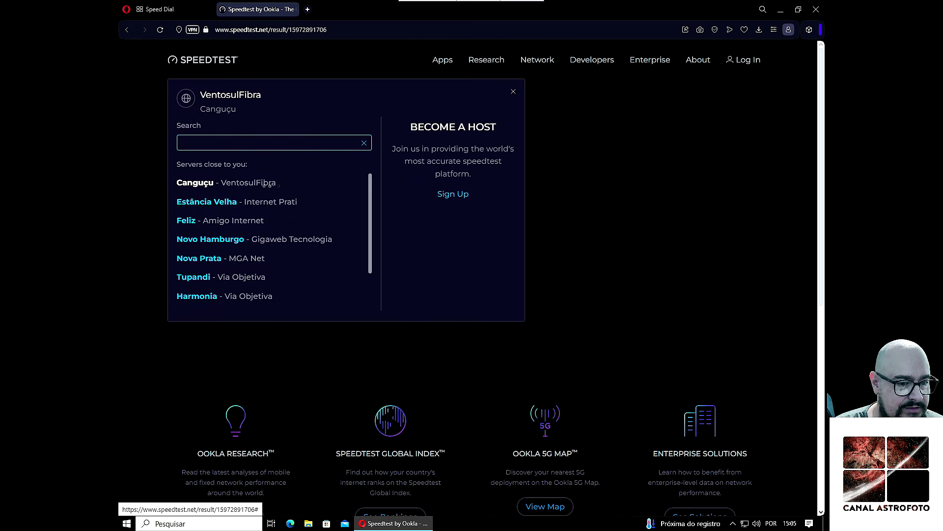
pyautogui.click(192, 221)
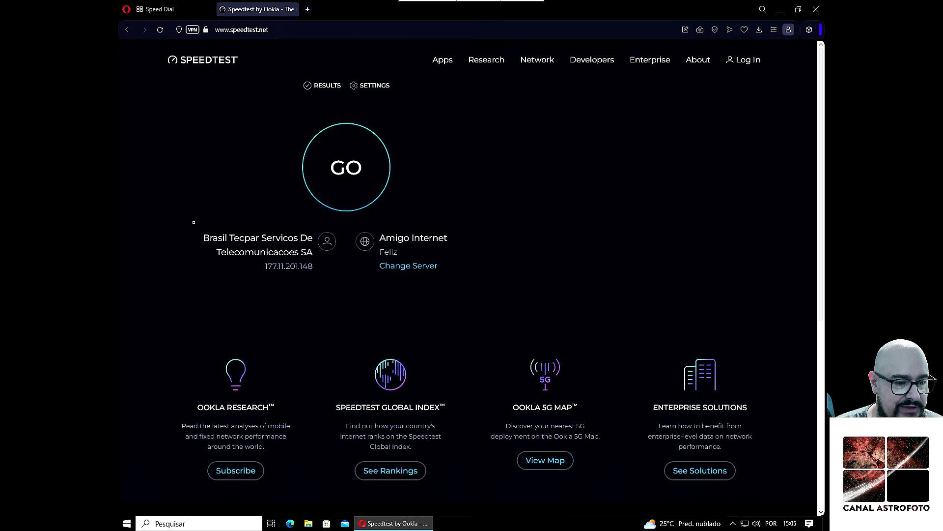
pyautogui.click(357, 177)
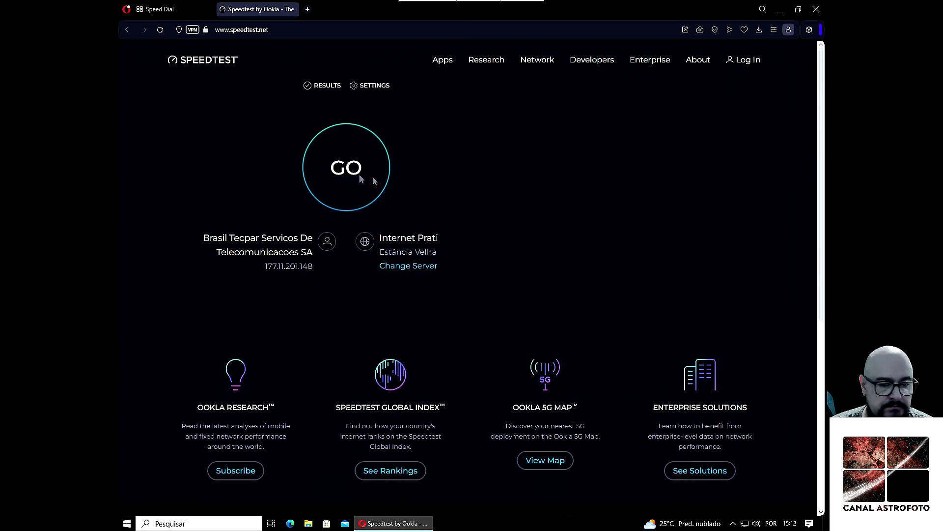
pyautogui.click(375, 162)
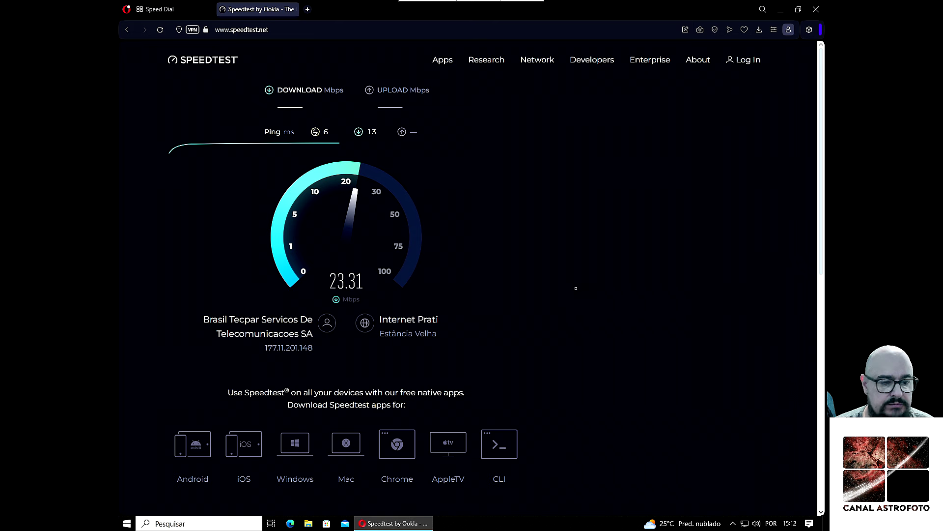
# Step: Check the computers and devices under Rede in the remote computer's File Explorer and close the window
pyautogui.press('super+e')
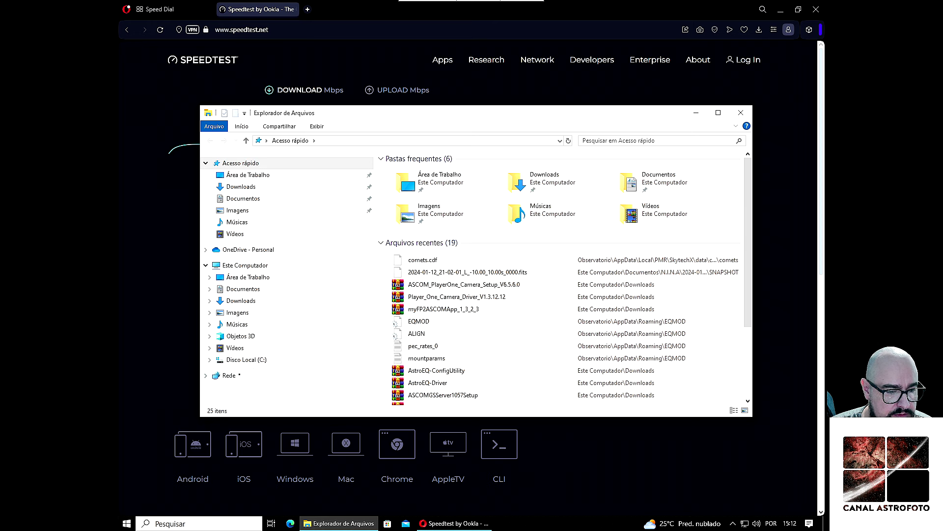
pyautogui.click(229, 375)
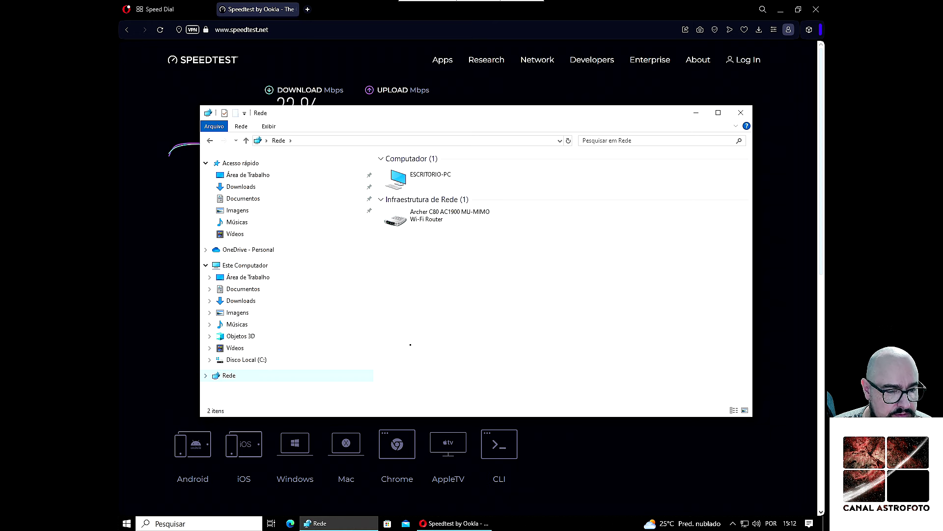
pyautogui.click(204, 372)
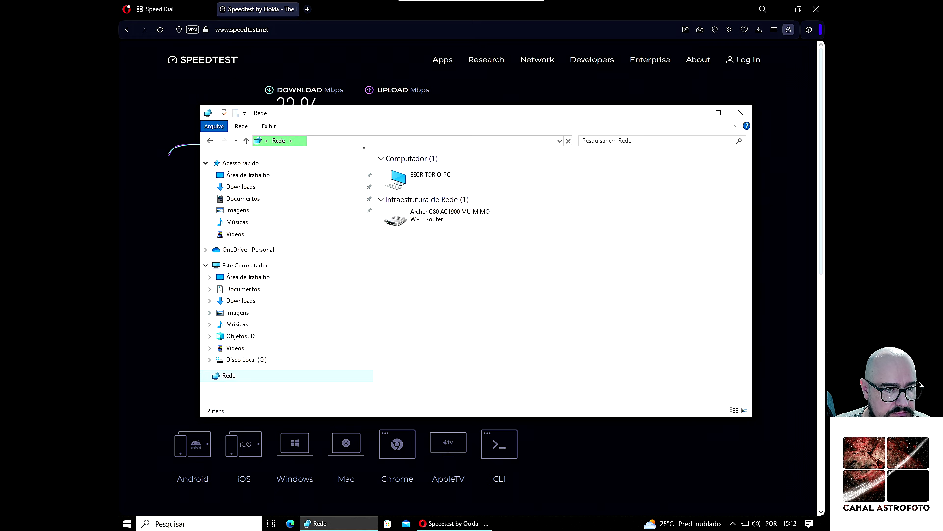
pyautogui.click(370, 140)
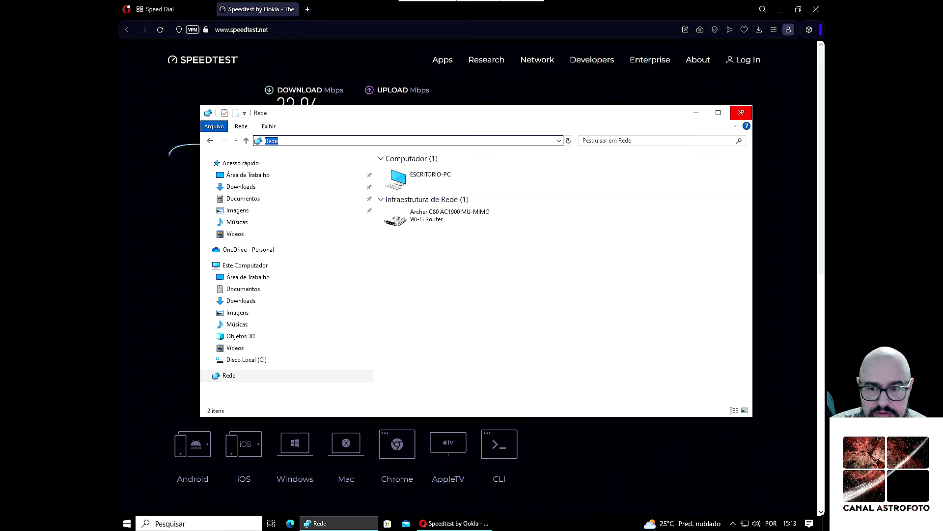
pyautogui.click(741, 113)
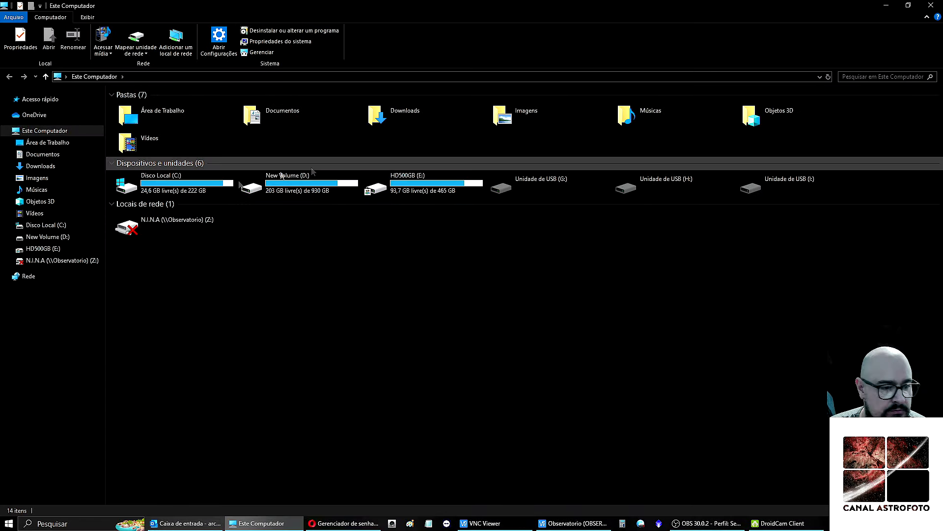
# Step: Switch to the local computer's File Explorer and examine the LIGHT images in 2024-02-21 on the N.I.N.A network drive
pyautogui.click(75, 261)
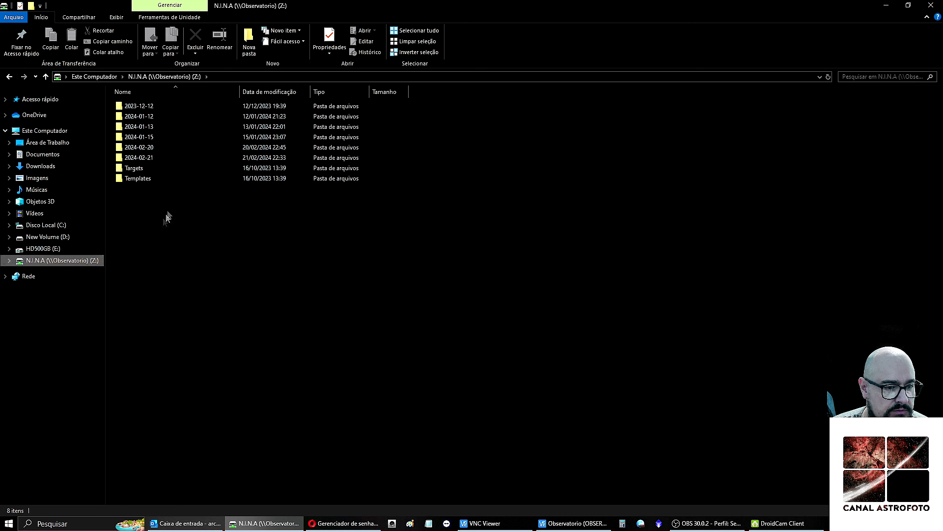
pyautogui.doubleClick(164, 159)
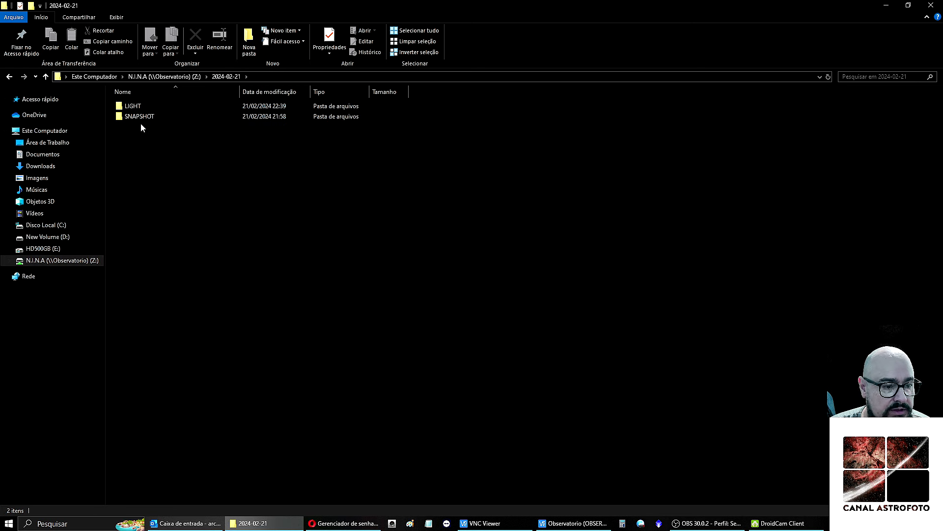
pyautogui.doubleClick(139, 106)
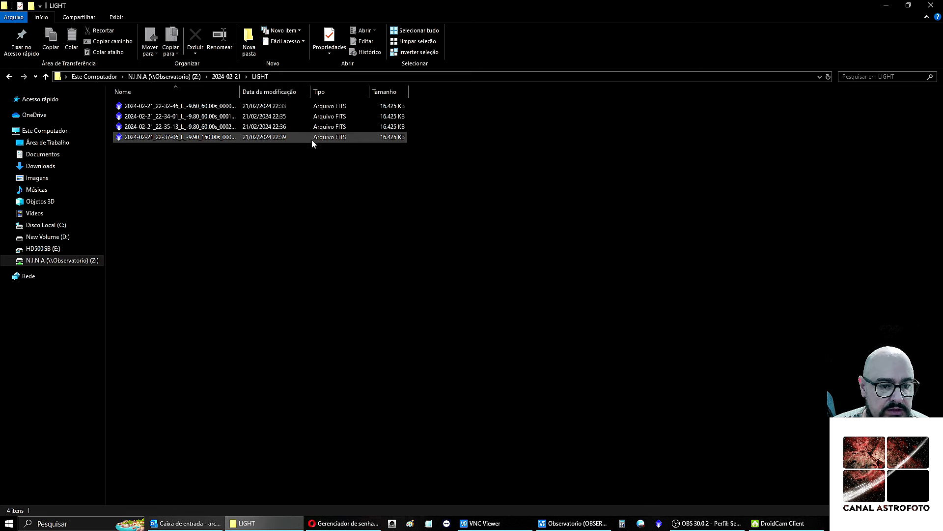
pyautogui.click(9, 77)
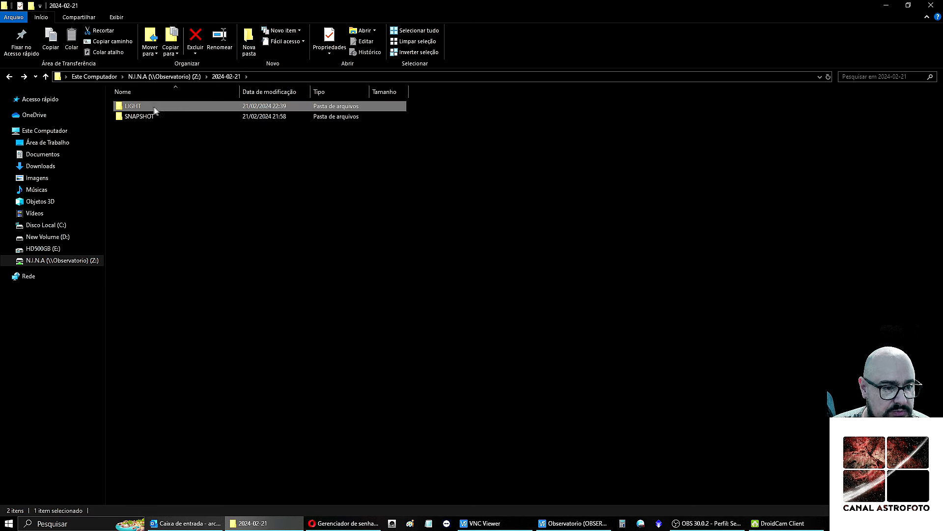
# Step: Check the files in the LIGHT folder of 2024-02-20 on the N.I.N.A network drive and copy that folder
pyautogui.click(10, 77)
pyautogui.doubleClick(158, 150)
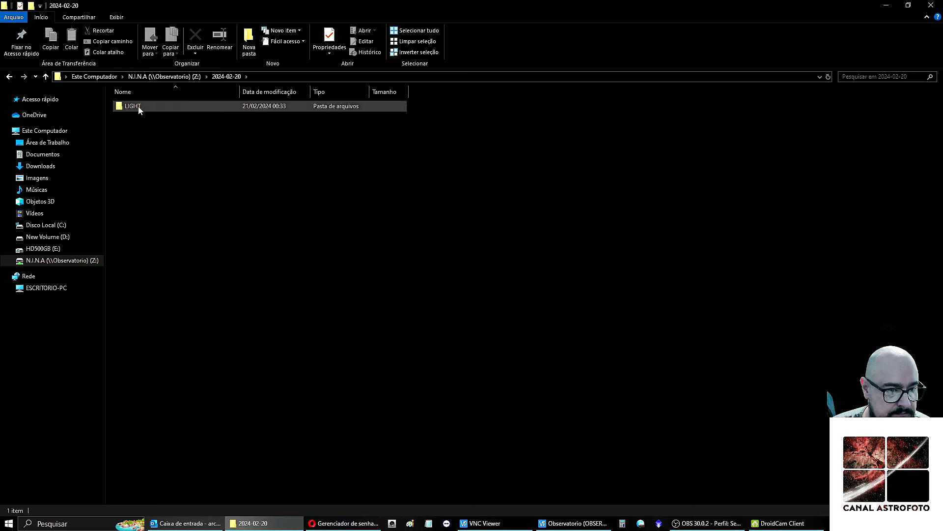
pyautogui.doubleClick(137, 107)
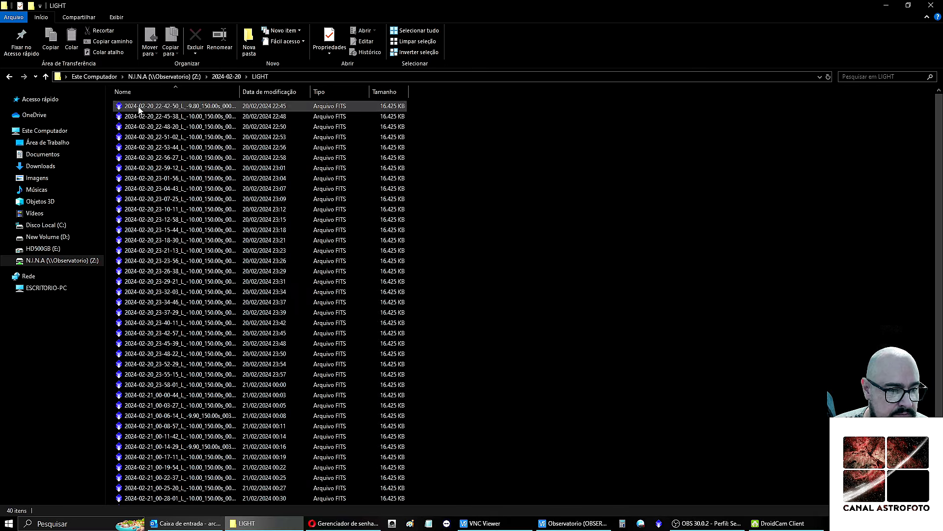
pyautogui.click(9, 76)
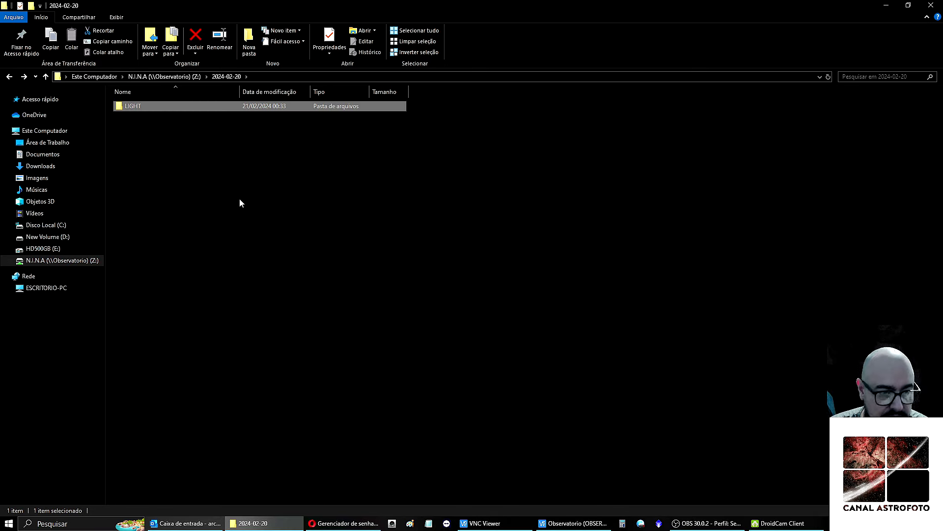
# Step: Sort New Volume (D:) by name and create a folder there named TESTE TRANSFER
pyautogui.click(58, 237)
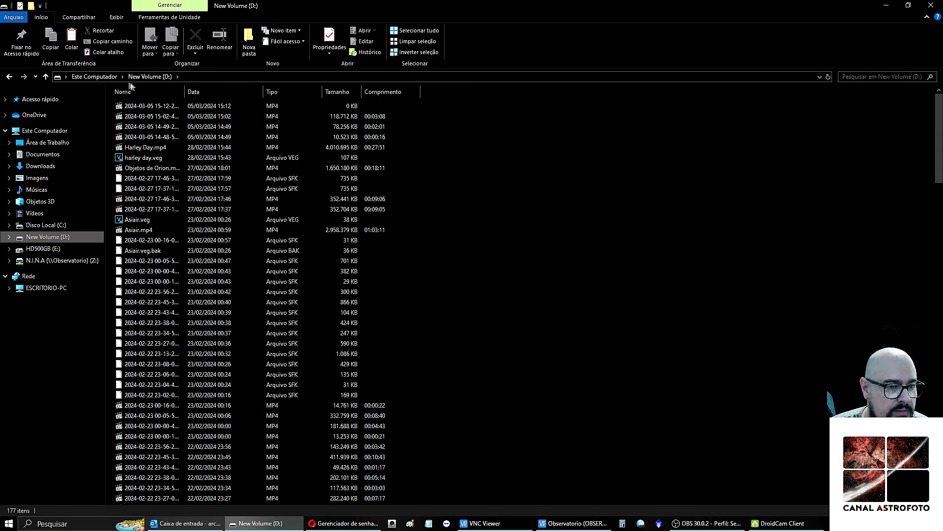
pyautogui.click(149, 92)
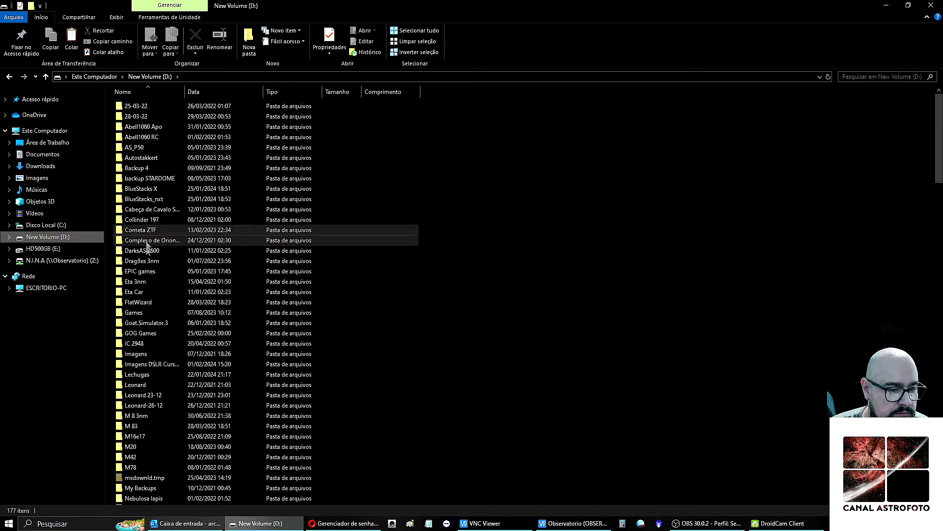
pyautogui.scroll(-1, 150, 295)
pyautogui.rightClick(462, 343)
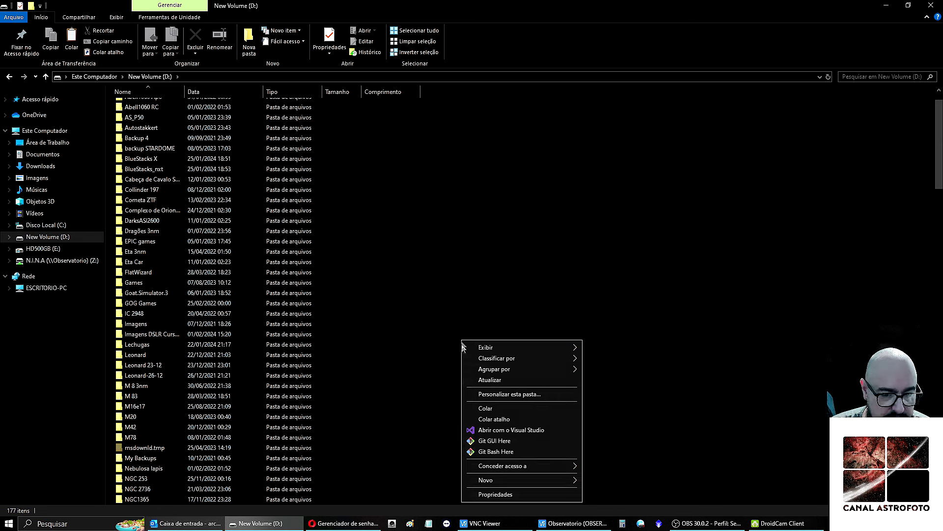
pyautogui.moveTo(494, 480)
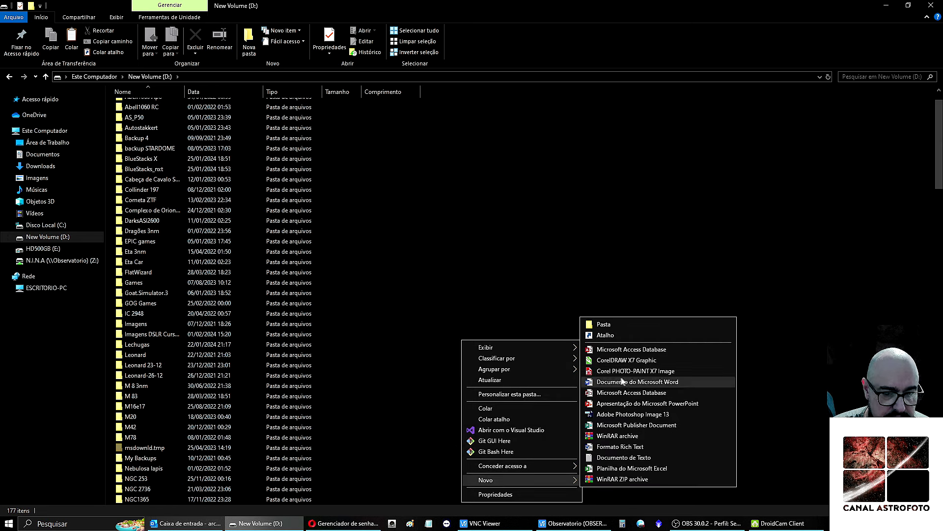
pyautogui.click(613, 323)
pyautogui.write('TES')
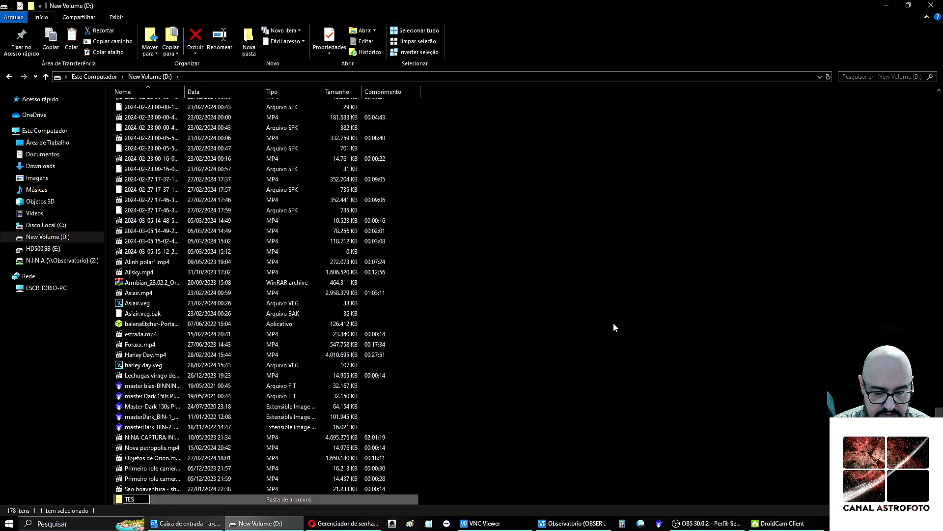
pyautogui.write('TE TRANSFER')
pyautogui.press('Return')
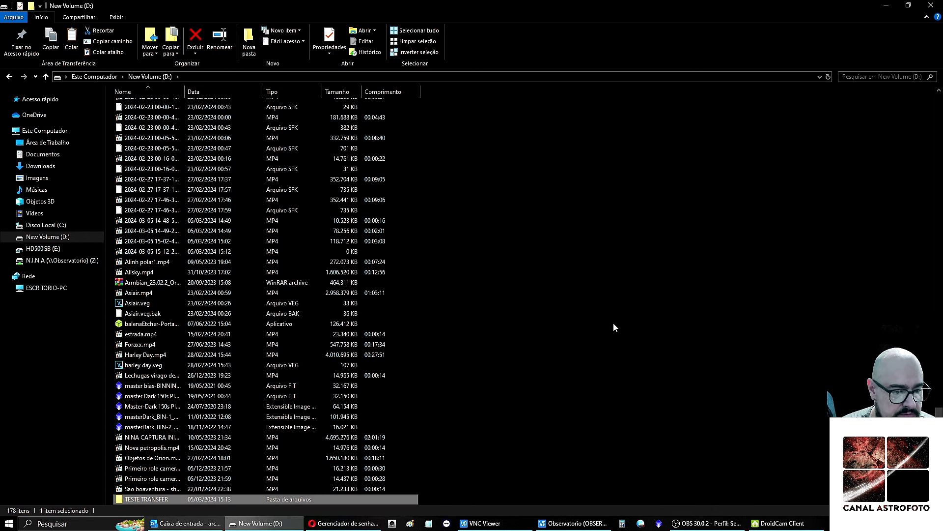
# Step: Paste the copied LIGHT folder into TESTE TRANSFER and move the copy progress window aside
pyautogui.press('Return')
pyautogui.rightClick(291, 268)
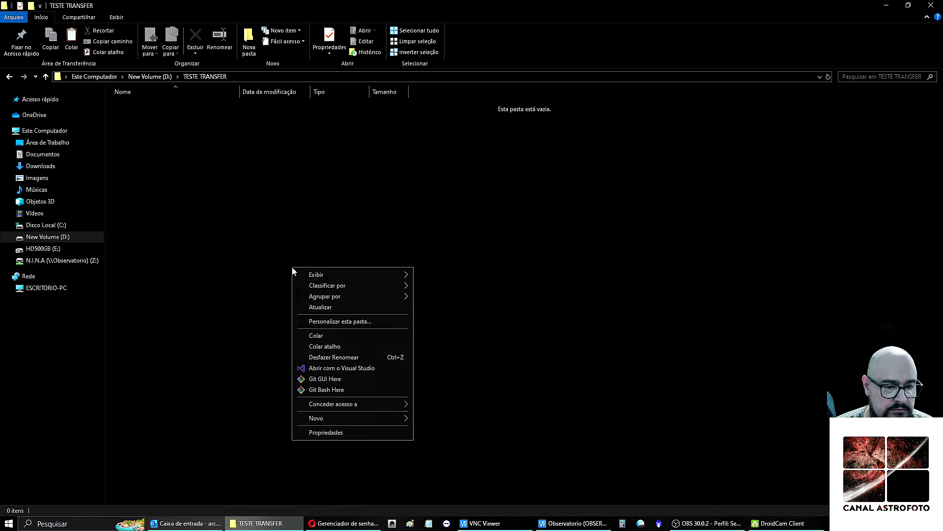
pyautogui.click(323, 330)
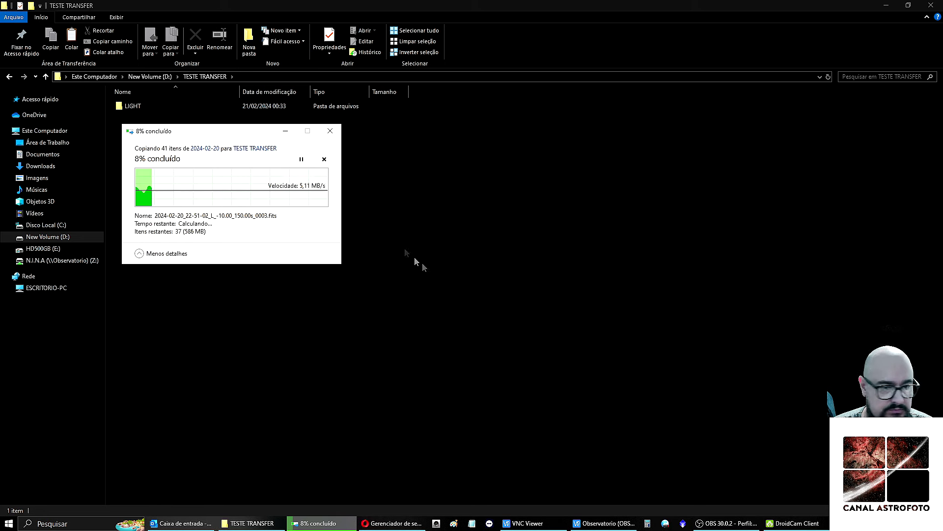
pyautogui.moveTo(226, 133); pyautogui.dragTo(411, 158)
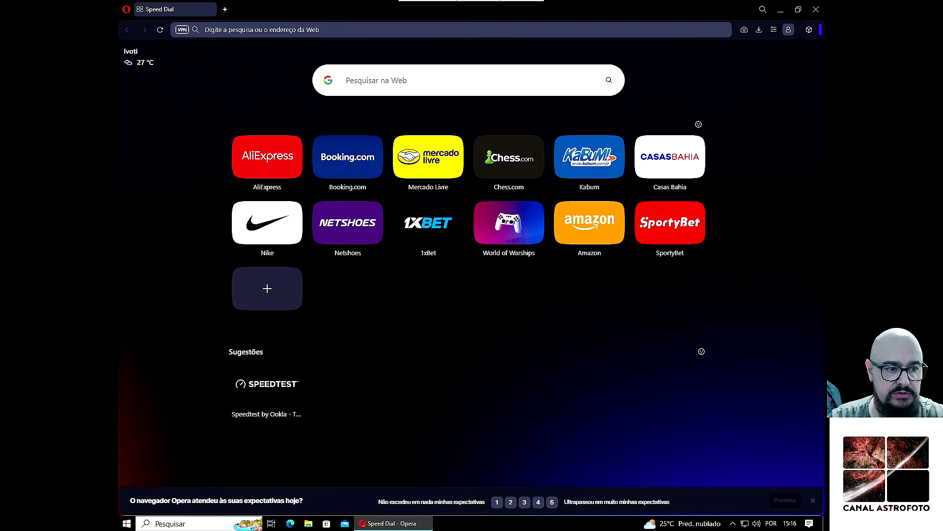
# Step: Load speedtest.net again in a fresh session of the remote computer's browser
pyautogui.click(473, 30)
pyautogui.write('speedtest.net')
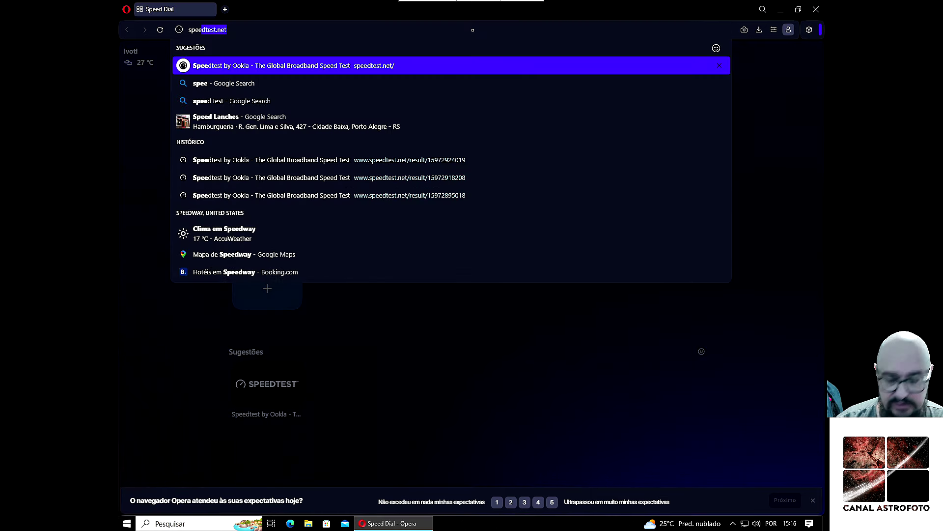
pyautogui.press('Return')
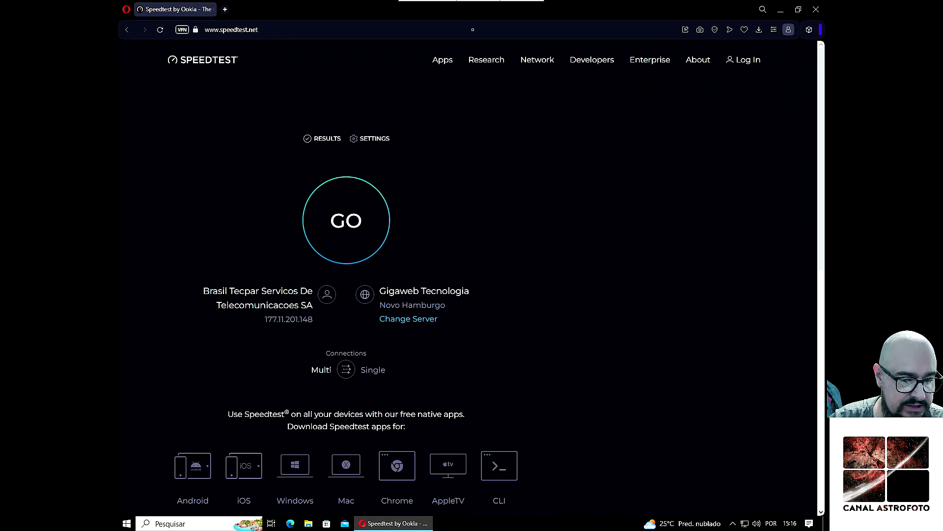
pyautogui.moveTo(486, 60)
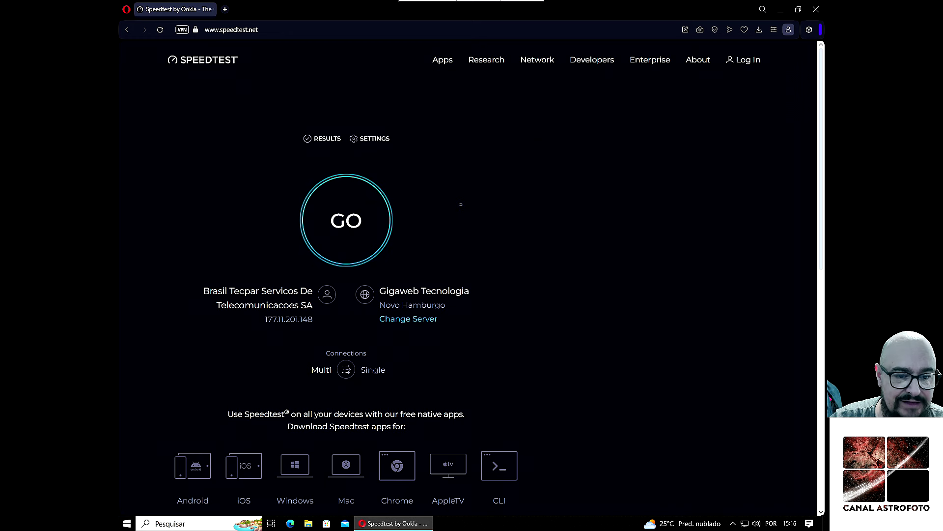
# Step: Run the Speedtest on the remote computer with multiple connections against the Gigaweb Tecnologia server
pyautogui.click(347, 216)
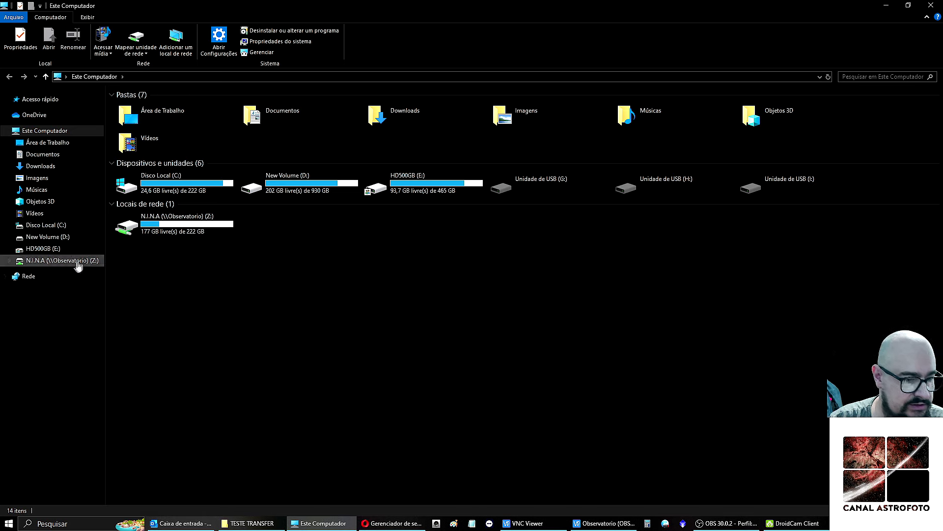
# Step: On the local computer, copy the LIGHT folder from 2024-02-20 on the N.I.N.A network drive
pyautogui.click(64, 261)
pyautogui.click(140, 147)
pyautogui.doubleClick(140, 147)
pyautogui.click(132, 106)
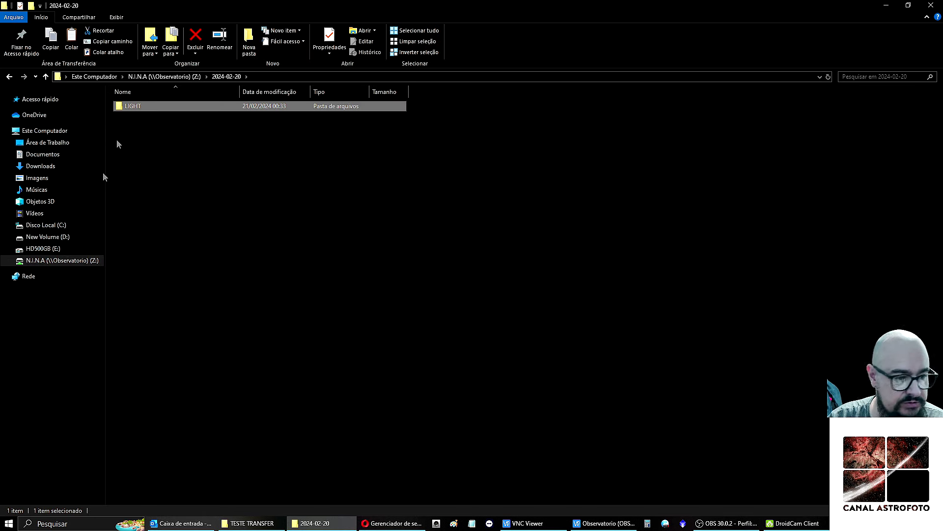
# Step: Permanently delete the existing LIGHT folder from TESTE TRANSFER on New Volume (D:)
pyautogui.click(54, 237)
pyautogui.click(139, 293)
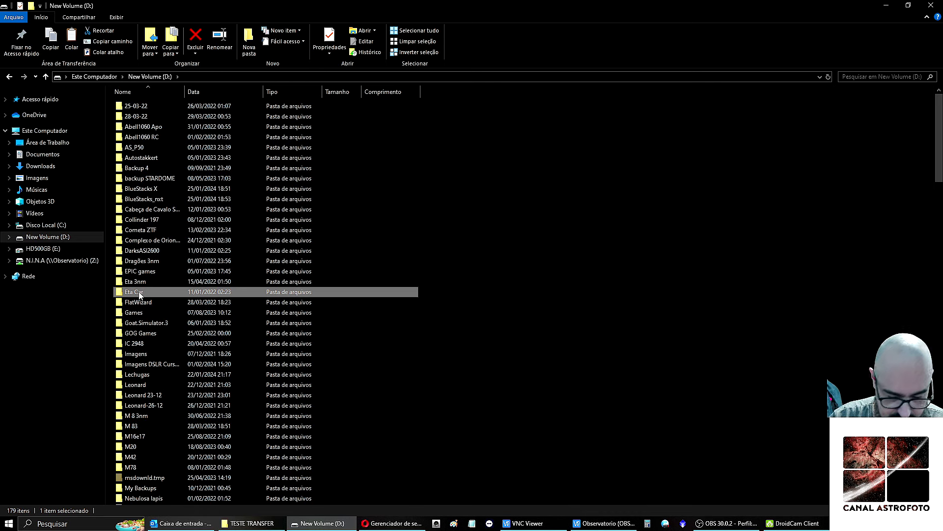
pyautogui.scroll(-17, 140, 294)
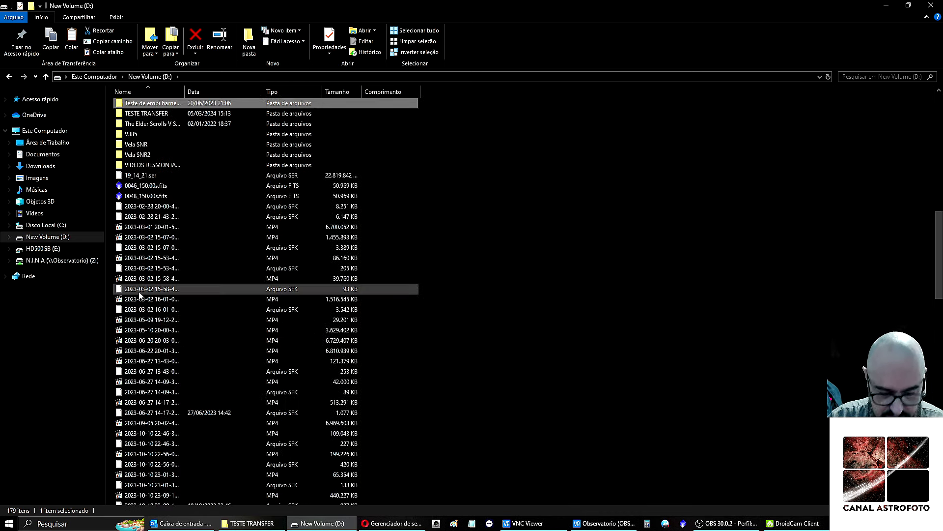
pyautogui.doubleClick(149, 116)
pyautogui.click(141, 109)
pyautogui.hotkey('shift', 'Delete')
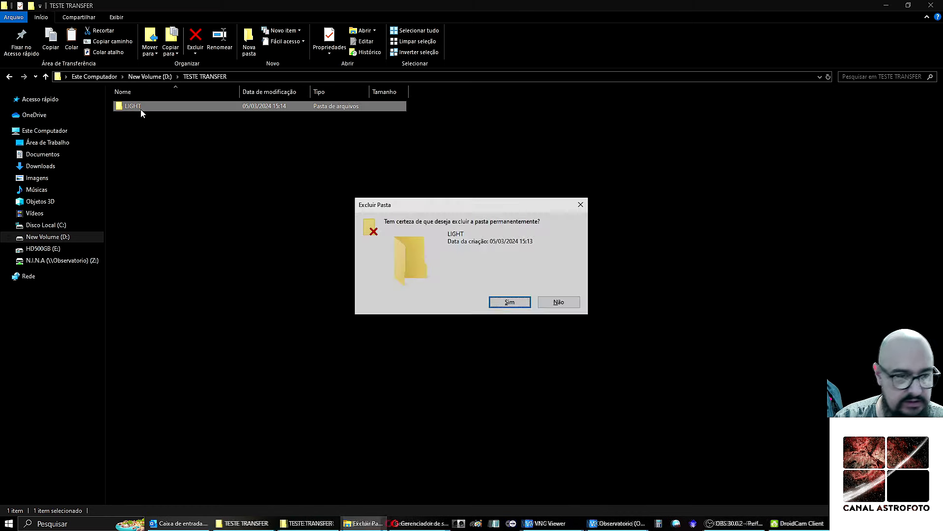
pyautogui.press('Return')
# Step: Paste the copied LIGHT folder into TESTE TRANSFER to check the transfer speed, and cancel the running copy
pyautogui.rightClick(141, 109)
pyautogui.click(179, 177)
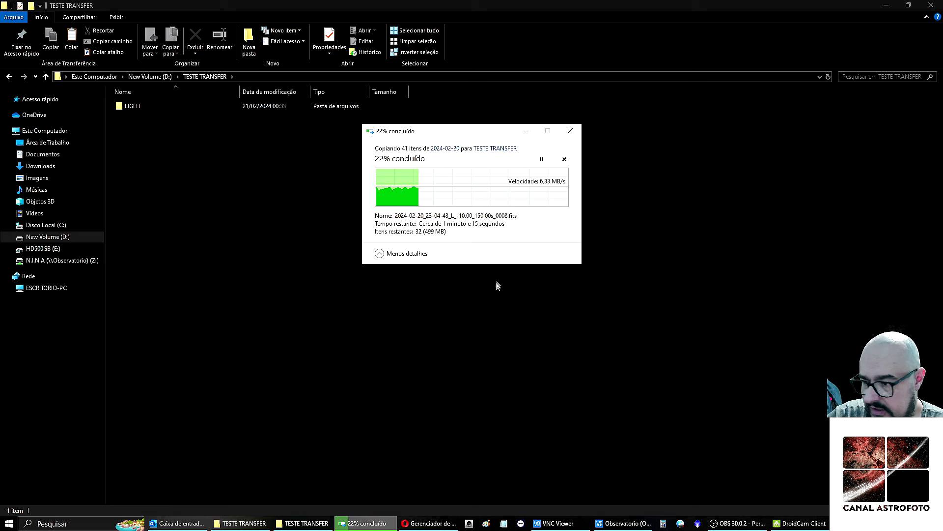
pyautogui.click(571, 131)
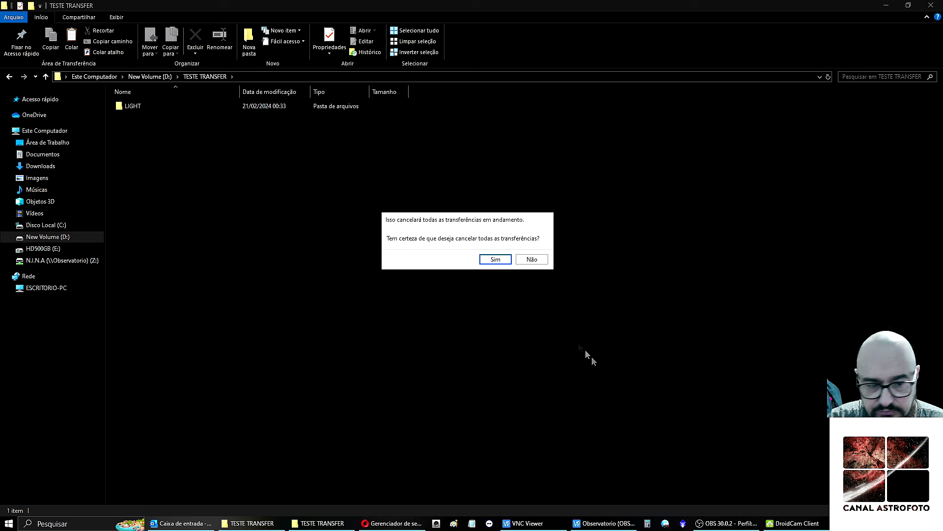
pyautogui.click(532, 259)
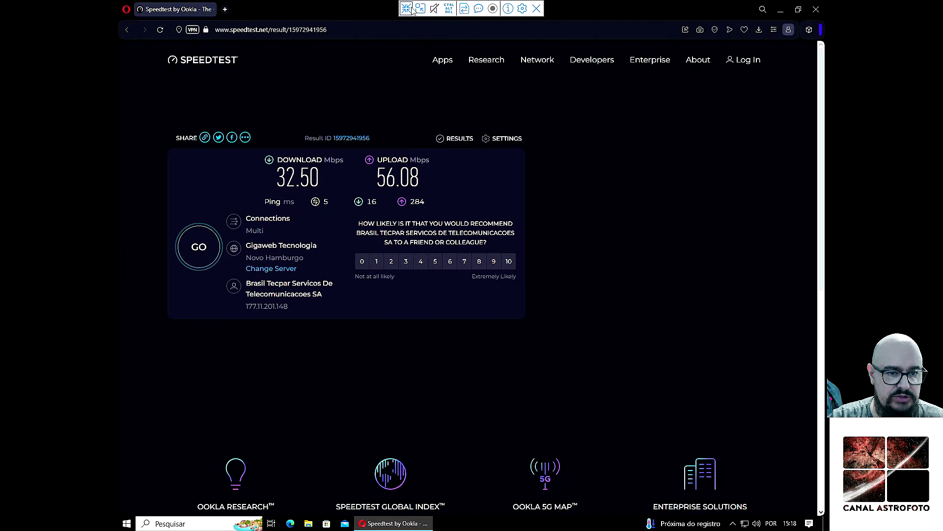
# Step: Take the VNC Viewer session out of full screen and back, and close the remote browser to show the desktop
pyautogui.click(425, 7)
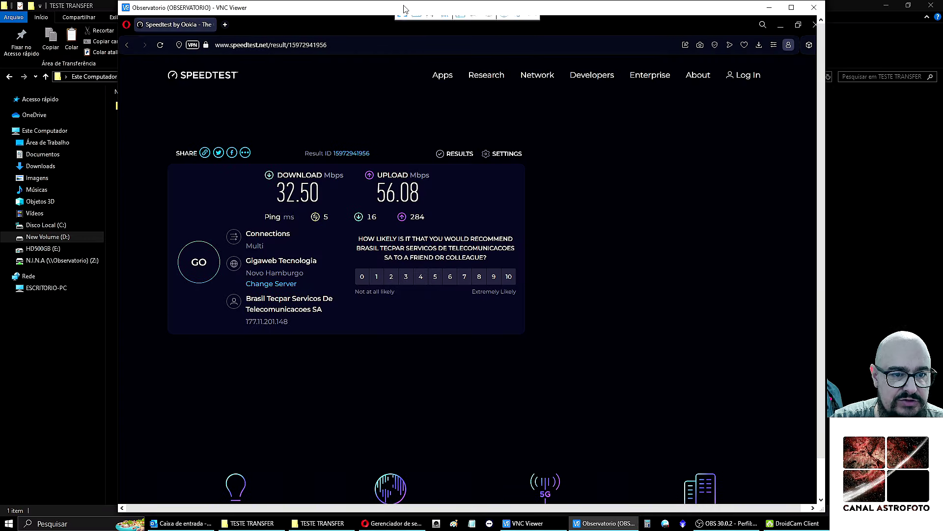
pyautogui.click(416, 17)
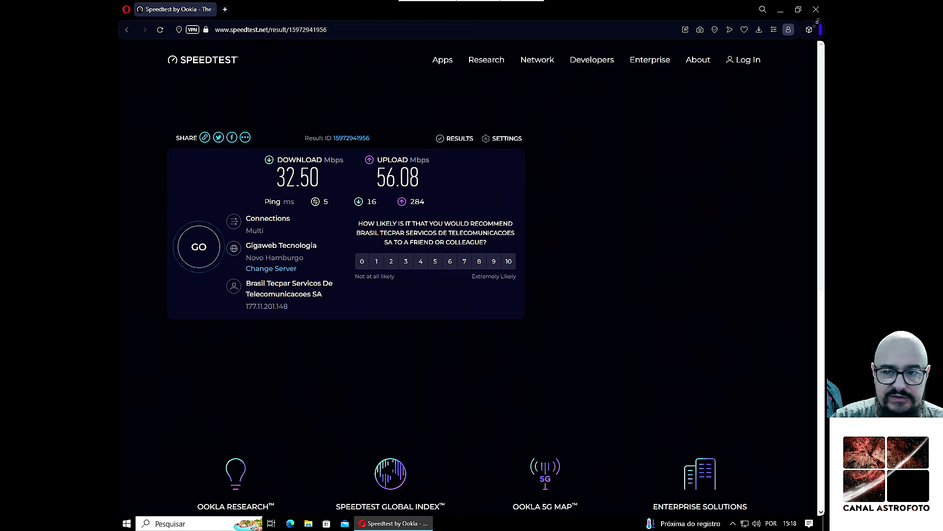
pyautogui.press('super+d')
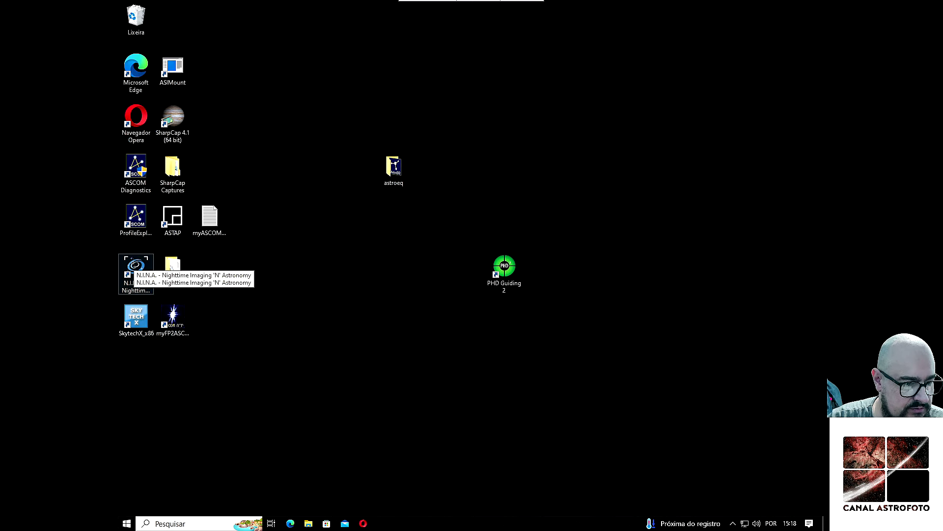
# Step: Launch N.I.N.A. on the remote desktop to check how it runs over the connection, and close it
pyautogui.click(135, 264)
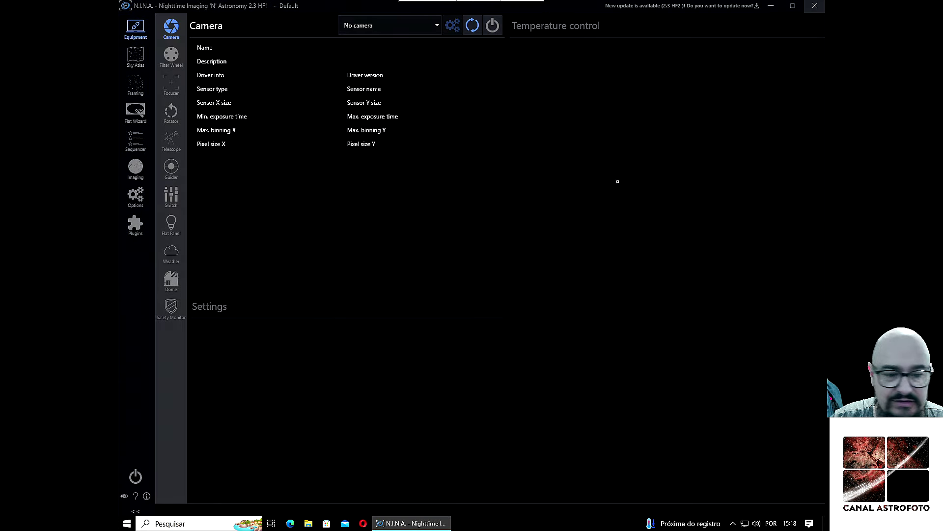
pyautogui.click(815, 5)
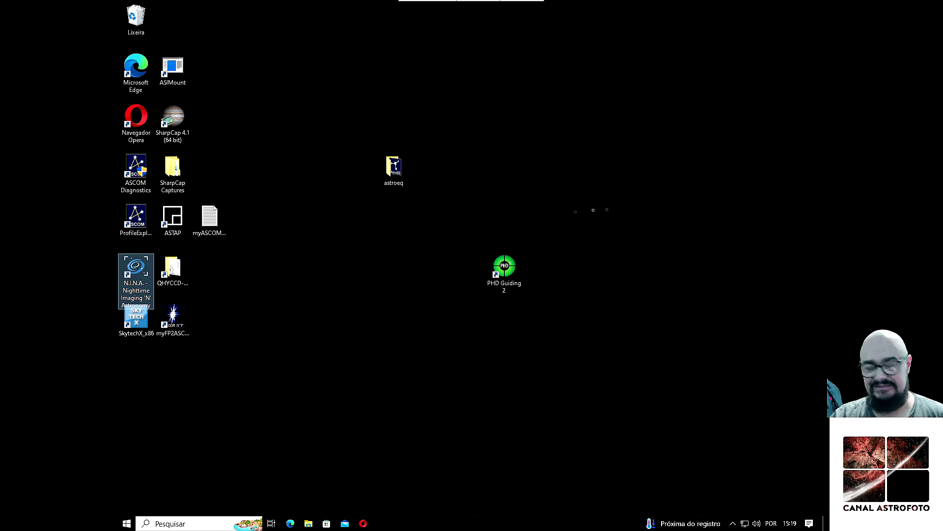